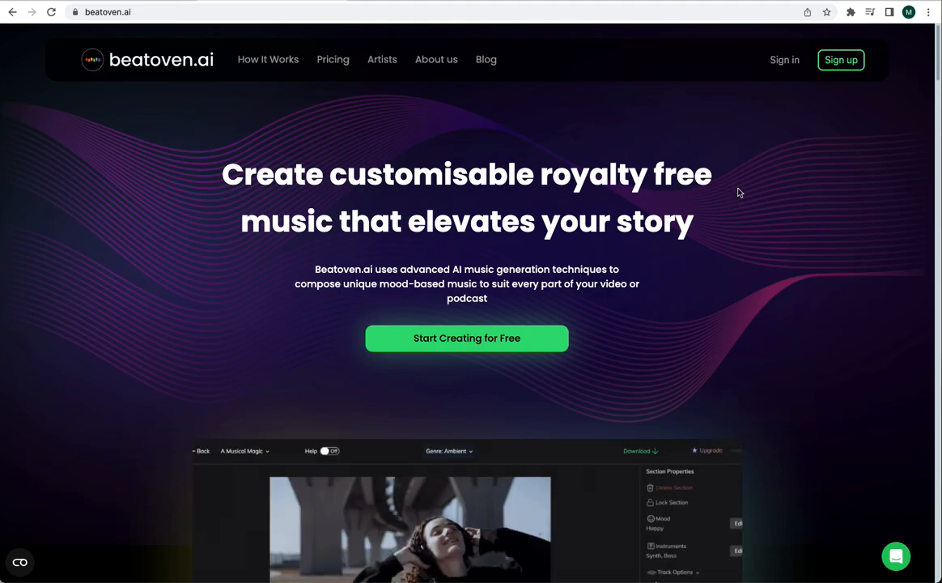
- Look through the home page's use cases and sample music, and open the pricing page
scroll(599, 225, "down", 5)
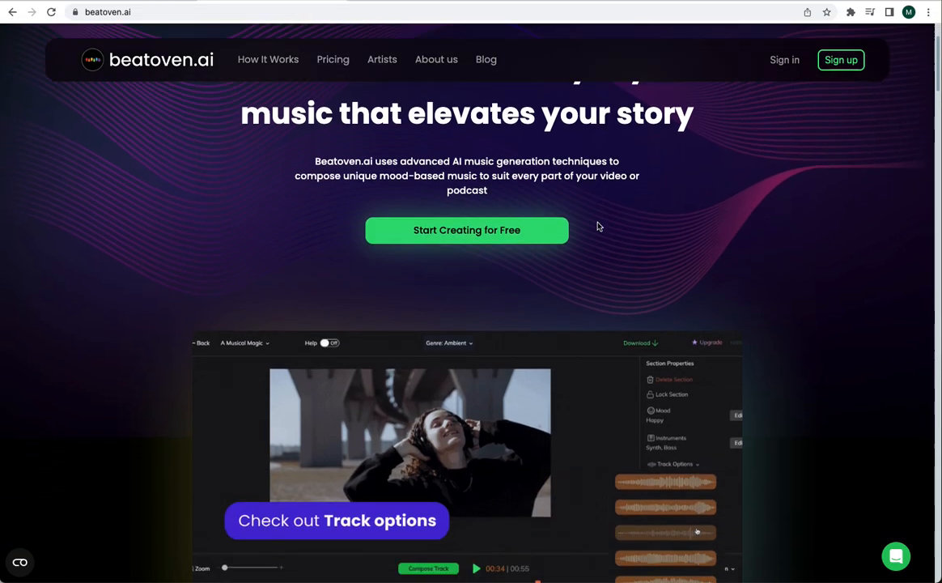
scroll(598, 226, "down", 15)
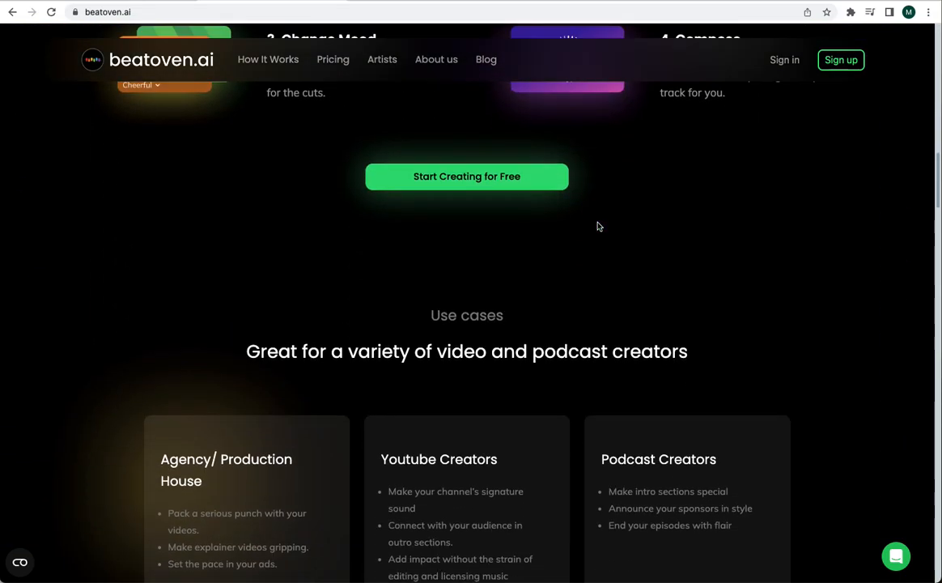
scroll(598, 227, "up", 1)
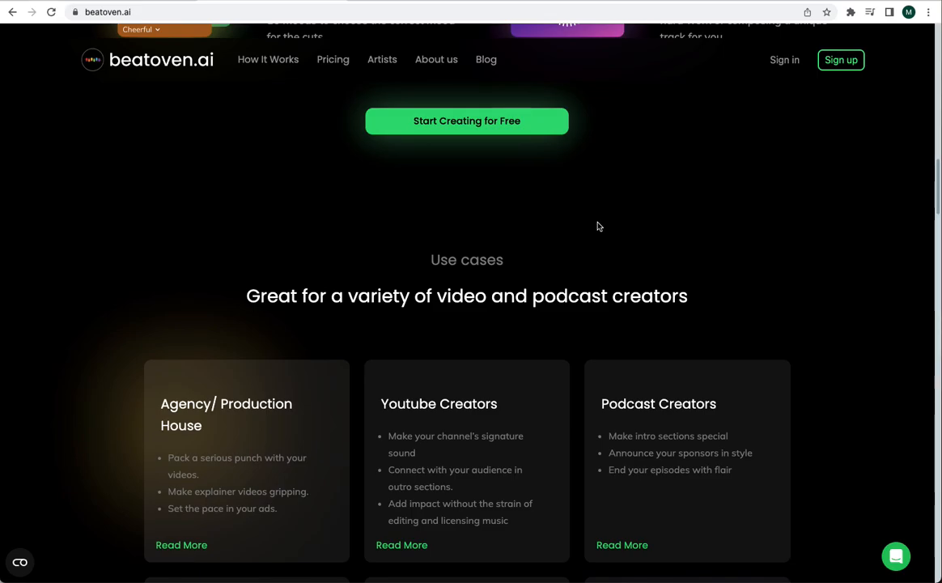
scroll(599, 226, "down", 3)
scroll(599, 227, "down", 20)
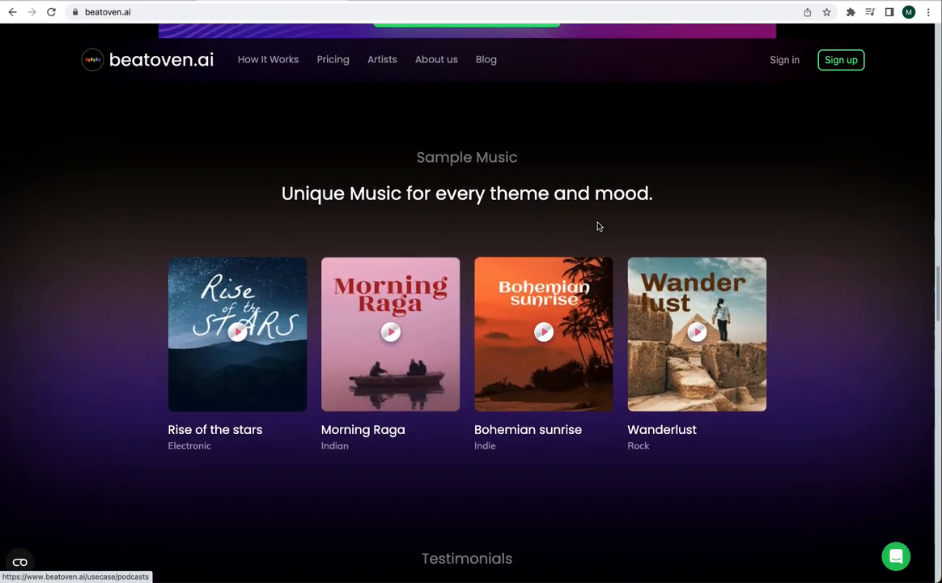
scroll(599, 226, "down", 15)
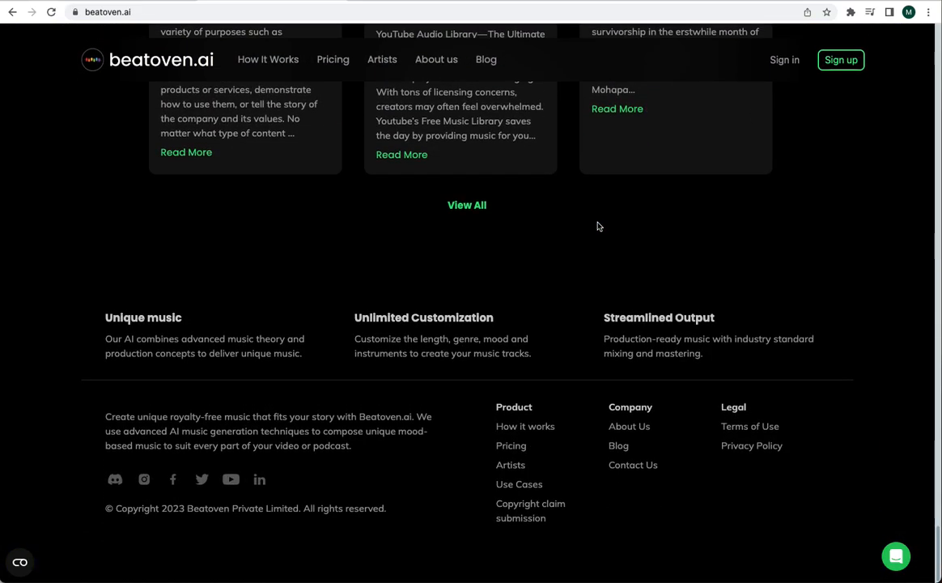
left_click(520, 447)
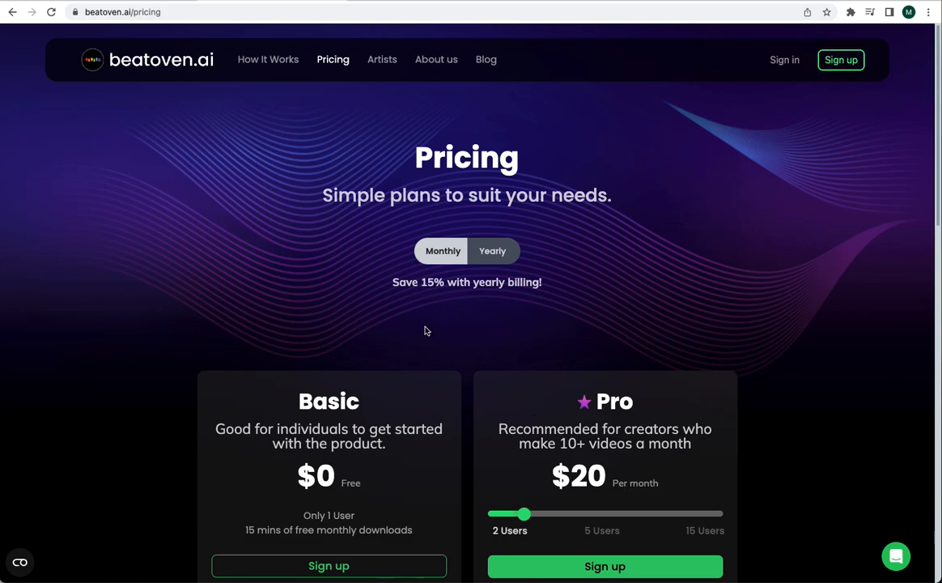
- Compare the Basic and Pro plans, checking the Pro price for 5 users and for 15 users
scroll(149, 385, "down", 2)
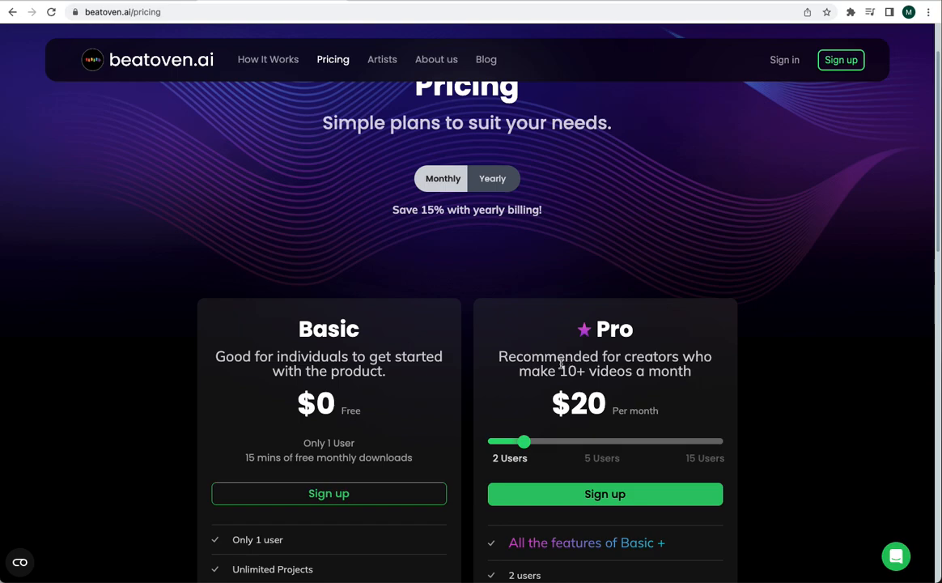
scroll(511, 464, "down", 3)
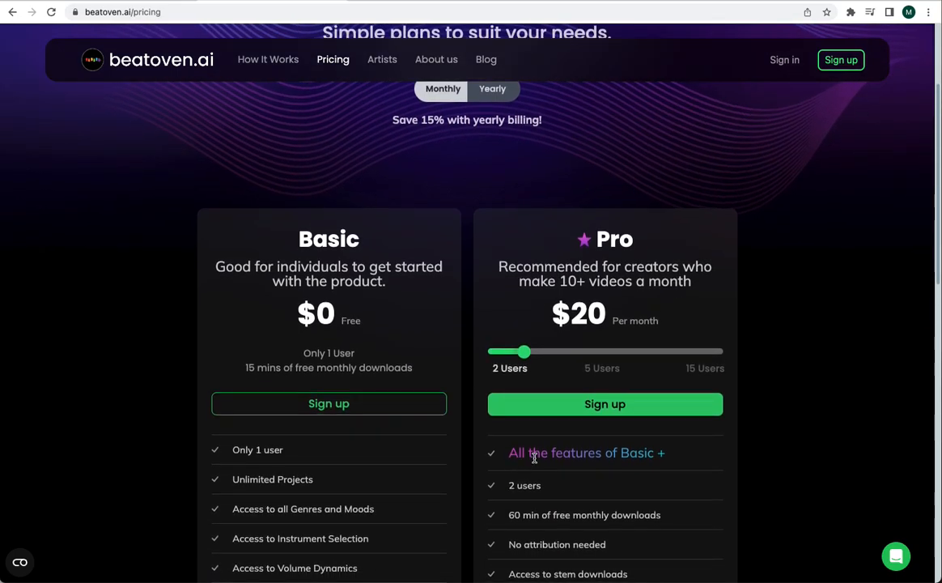
left_click(597, 351)
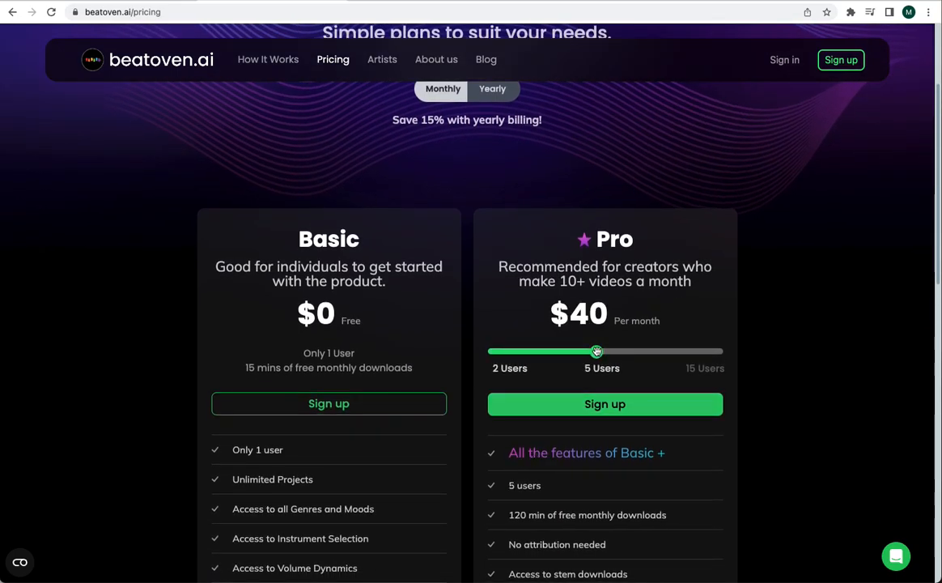
left_click(704, 353)
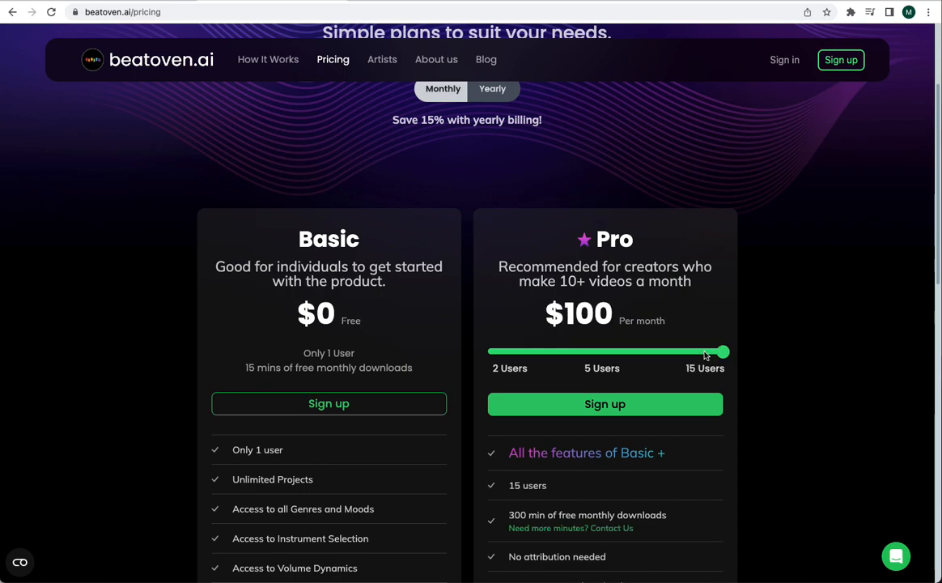
- Compare the Pro plan's monthly and yearly billing, leaving the pricing set to Yearly
scroll(694, 331, "up", 2)
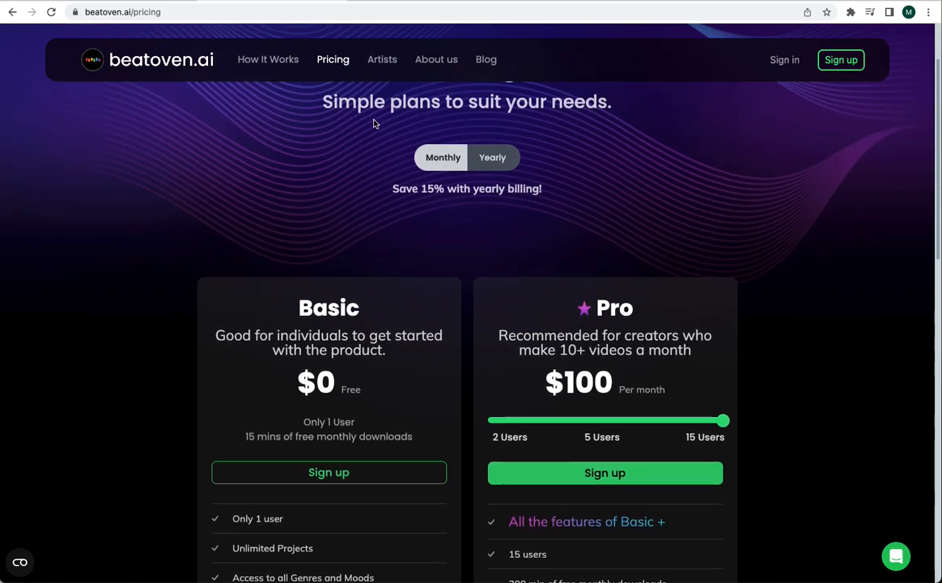
left_click(497, 159)
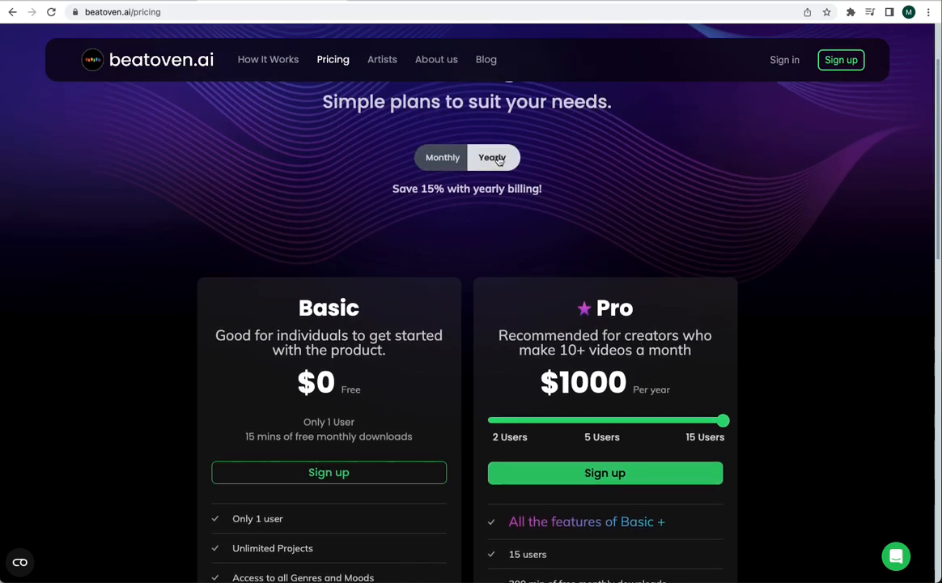
left_click(443, 159)
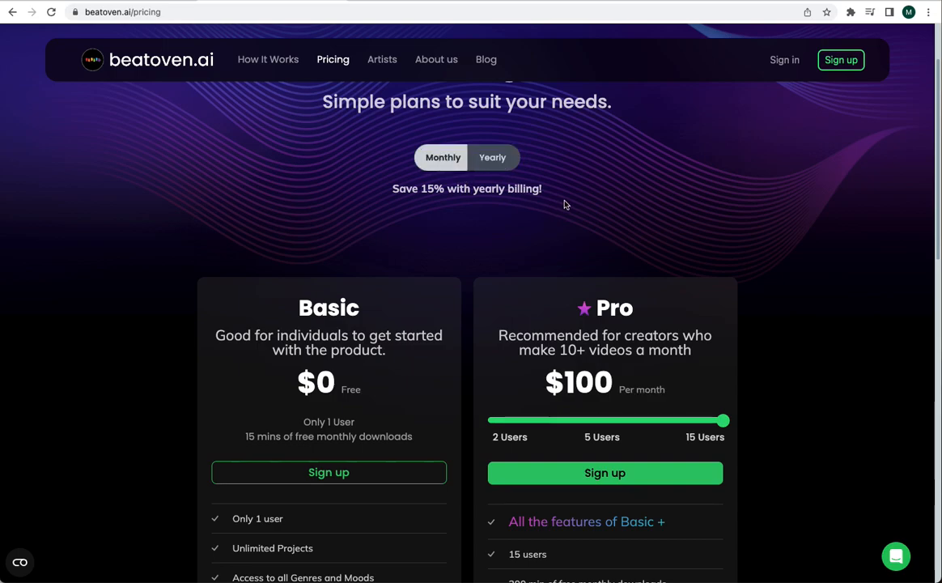
left_click(499, 160)
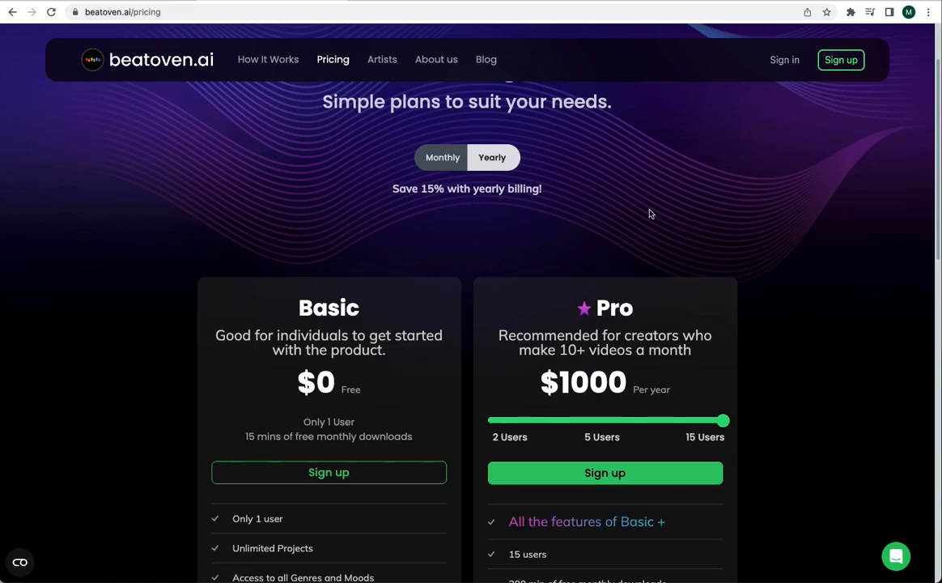
- Sign in to the project workspace and check what the account menu offers
left_click(784, 60)
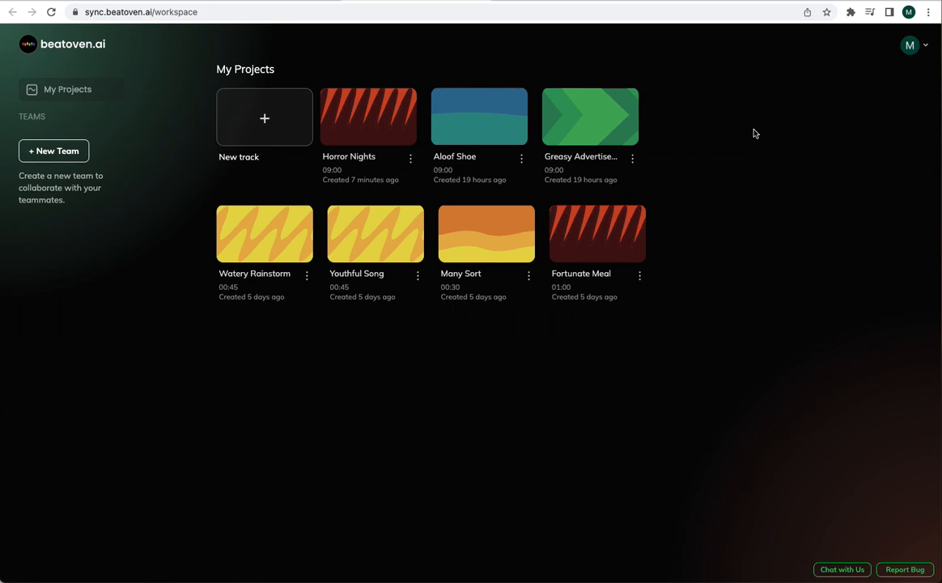
left_click(926, 48)
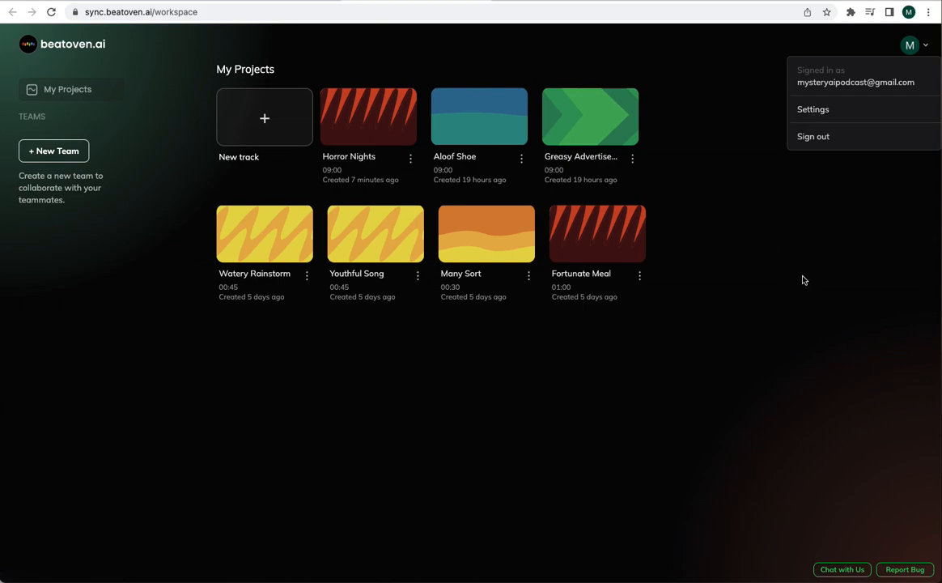
left_click(731, 254)
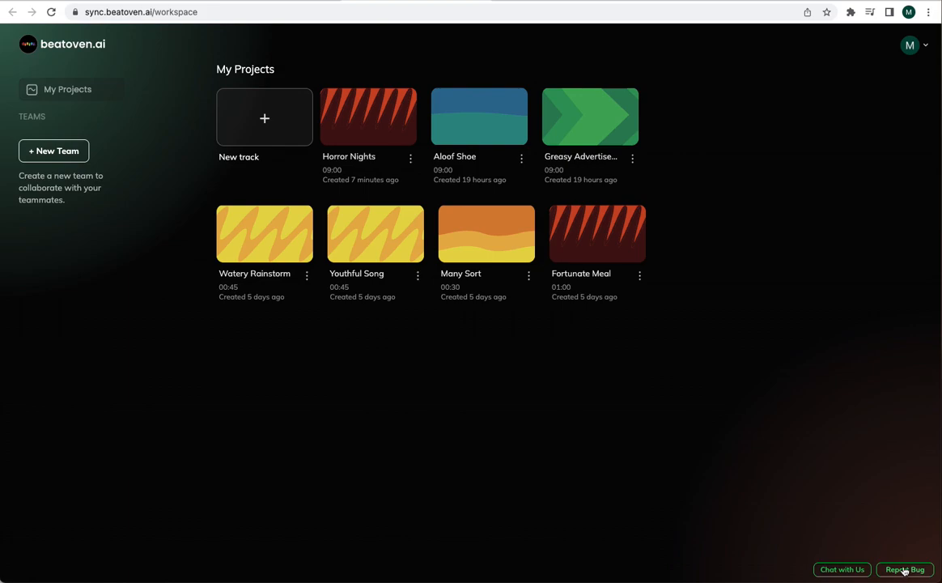
- View the support chat window's help options and close it again
left_click(846, 571)
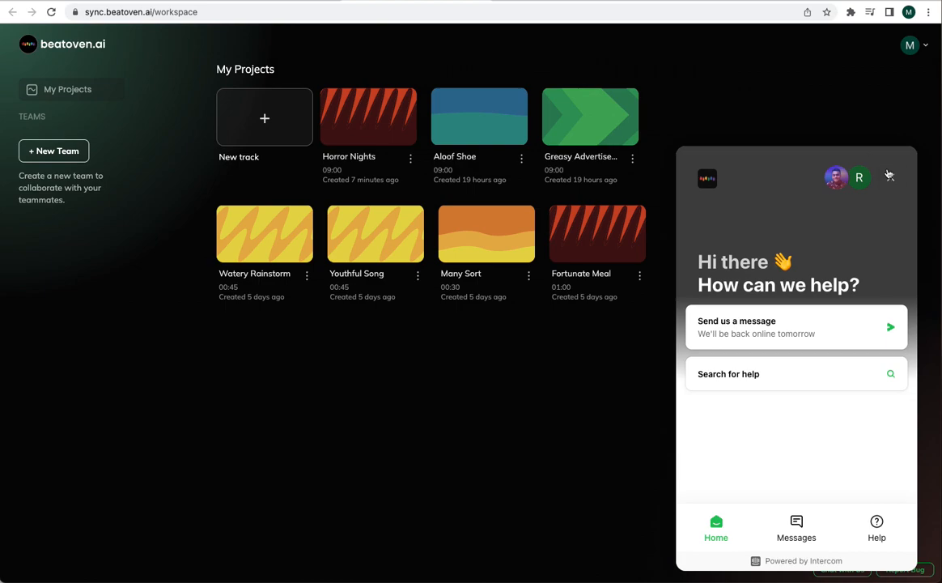
left_click(891, 179)
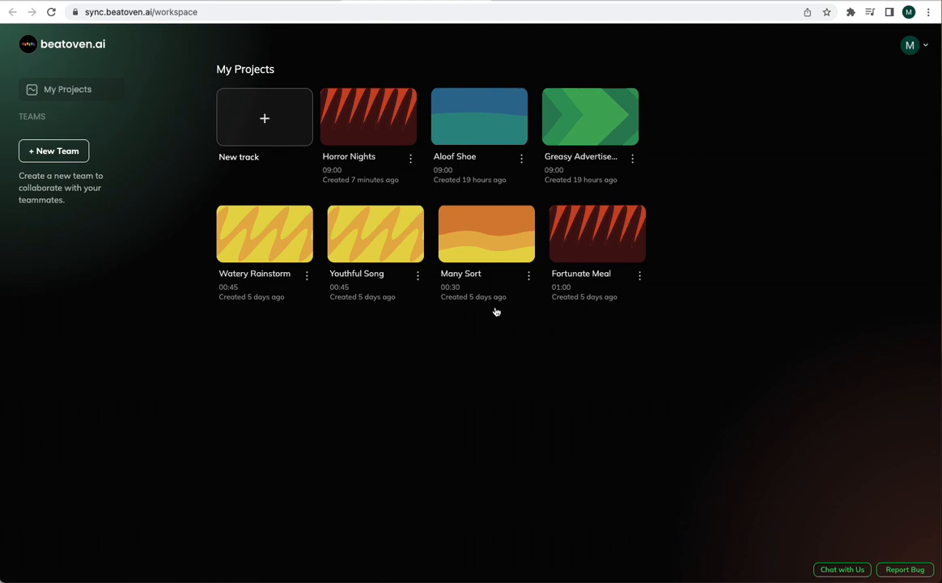
- Start a new track and title it "Scary Tunes"
left_click(260, 131)
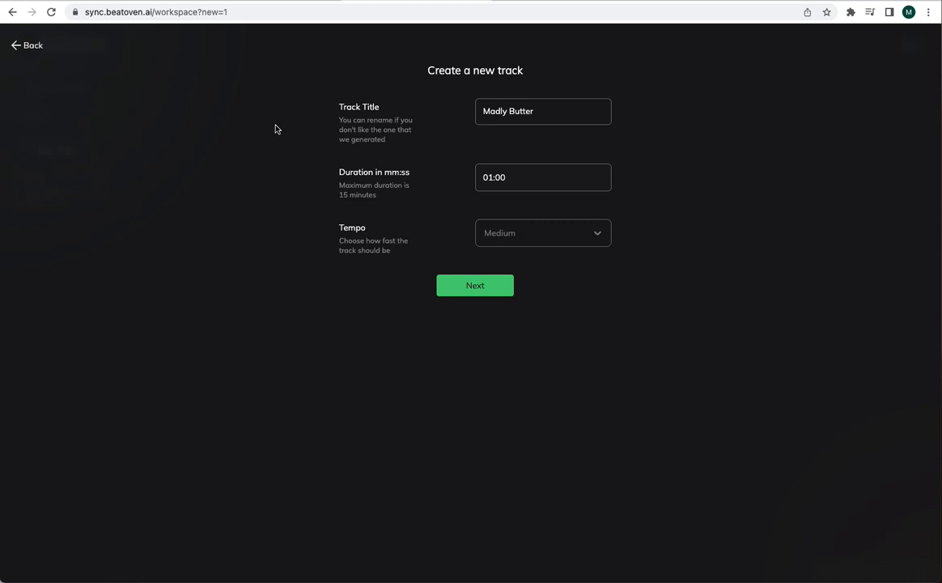
triple_click(545, 111)
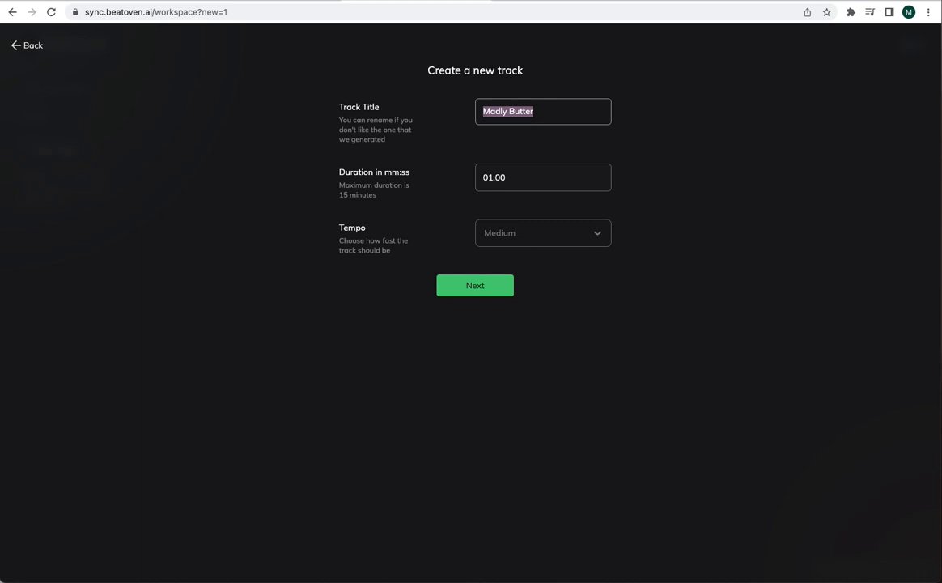
type("Scary")
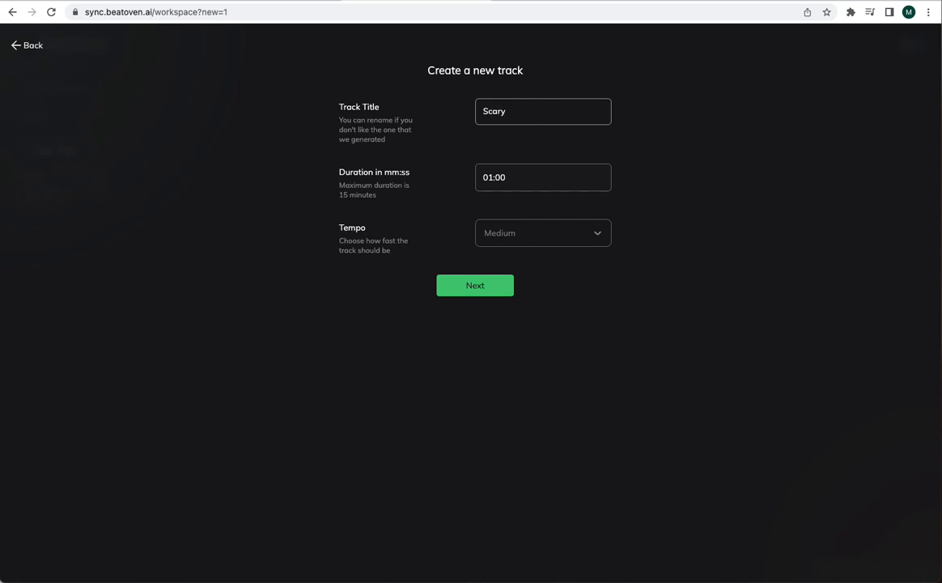
type(" Tunes")
- Set the new track's duration to 09:00 and its tempo to Fast, and continue to the genre choice
left_click(491, 178)
left_click_drag(491, 178, 480, 178)
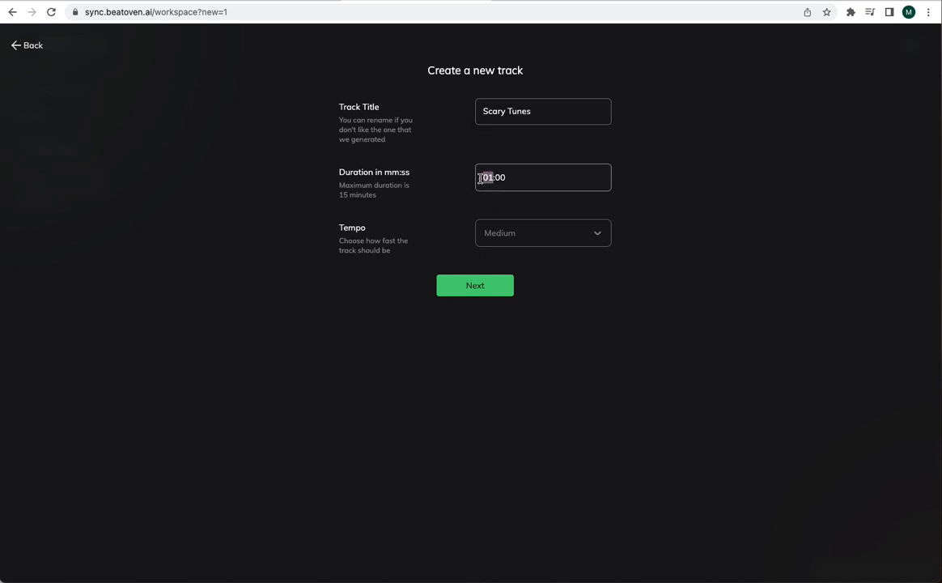
type("09")
left_click(531, 238)
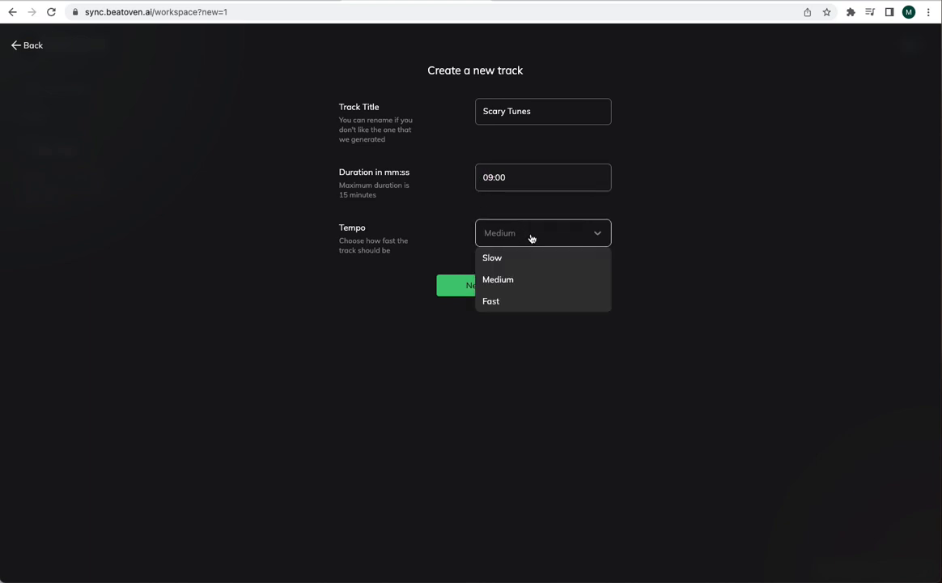
left_click(515, 301)
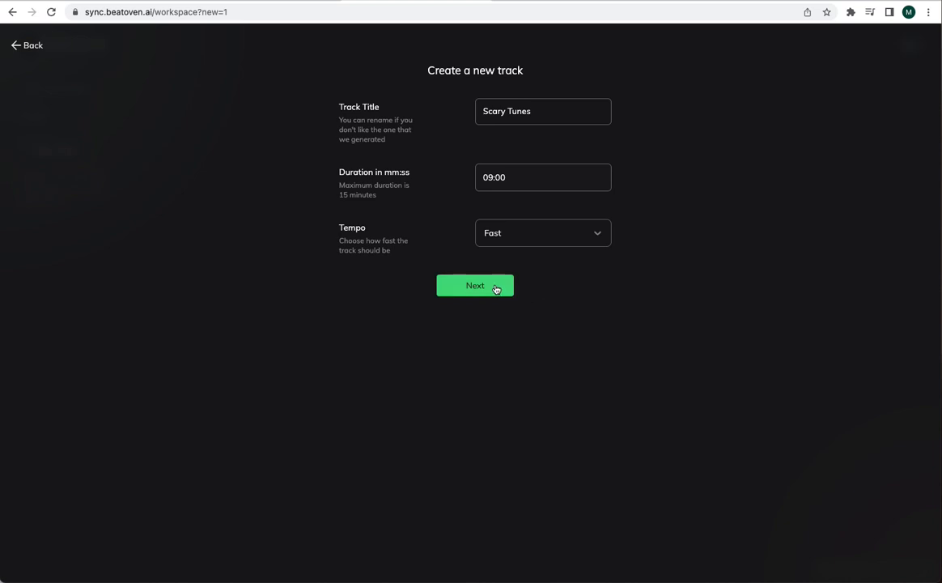
left_click(495, 287)
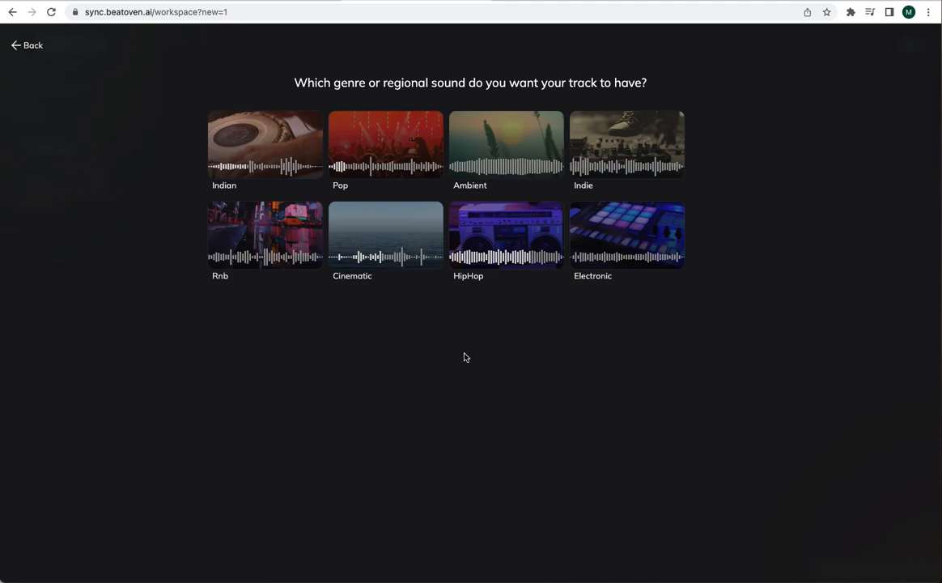
- Compose the track in the Cinematic genre with the Angry emotion, and play it
left_click(394, 235)
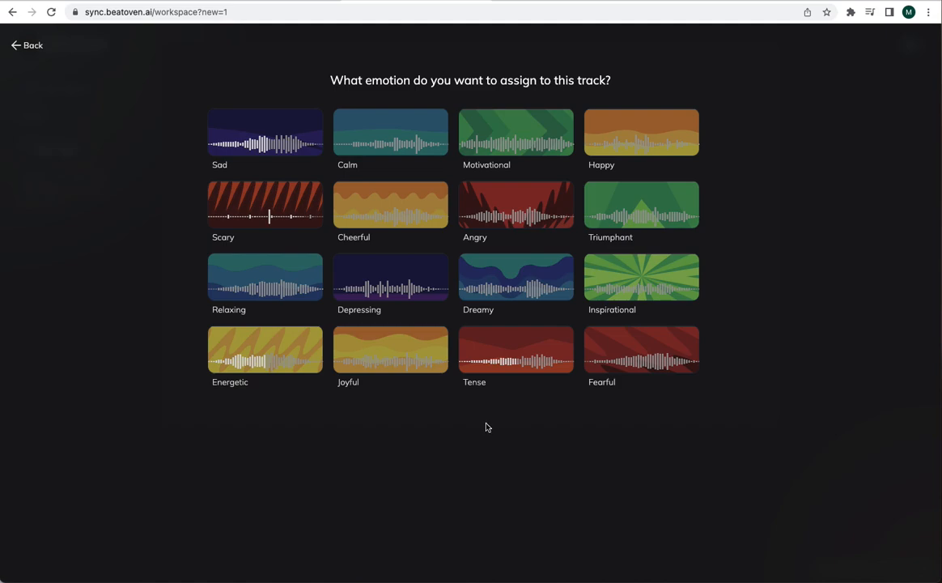
left_click(511, 210)
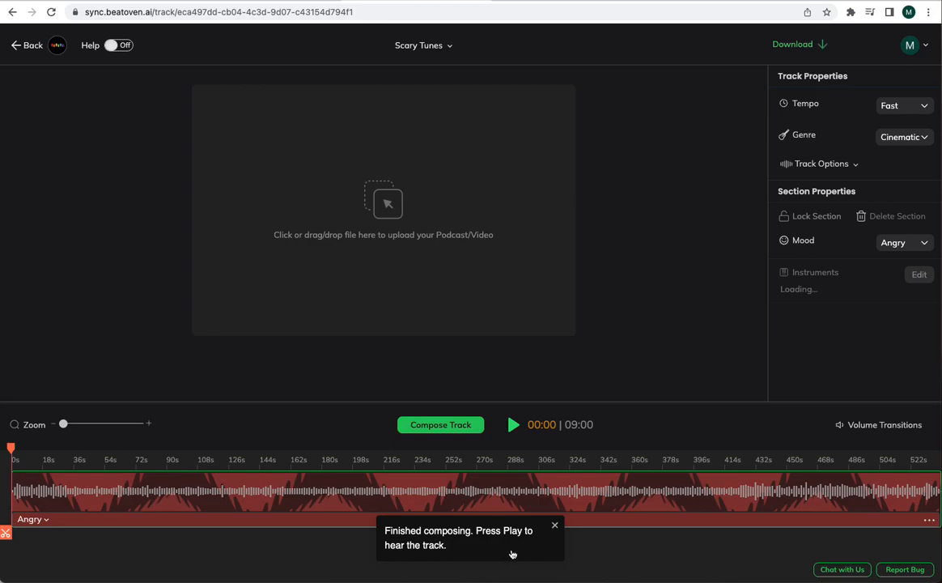
left_click(516, 426)
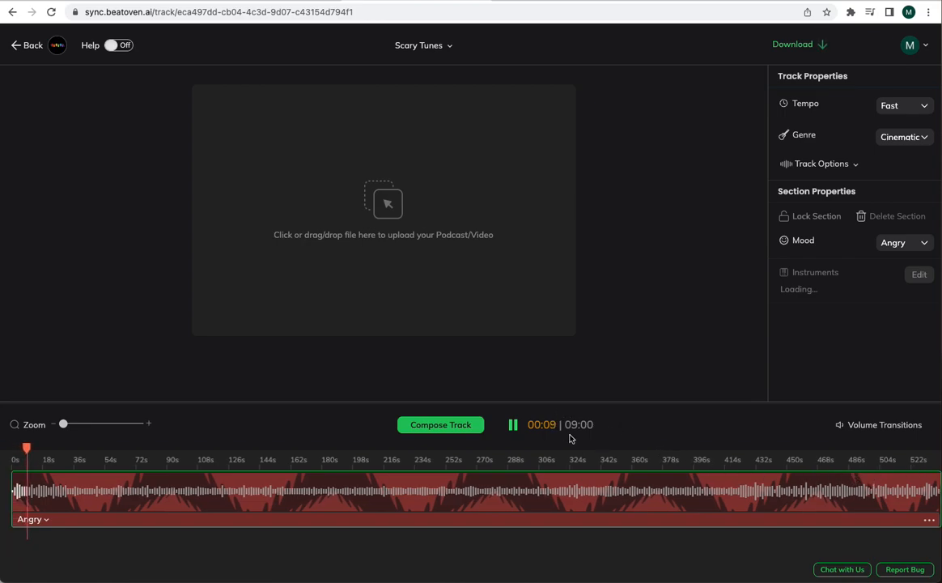
- Reshape the volume transitions with a dip at about 48 s, a peak at 60 s, a dip at 85 s and a rise at 150 s
left_click(841, 424)
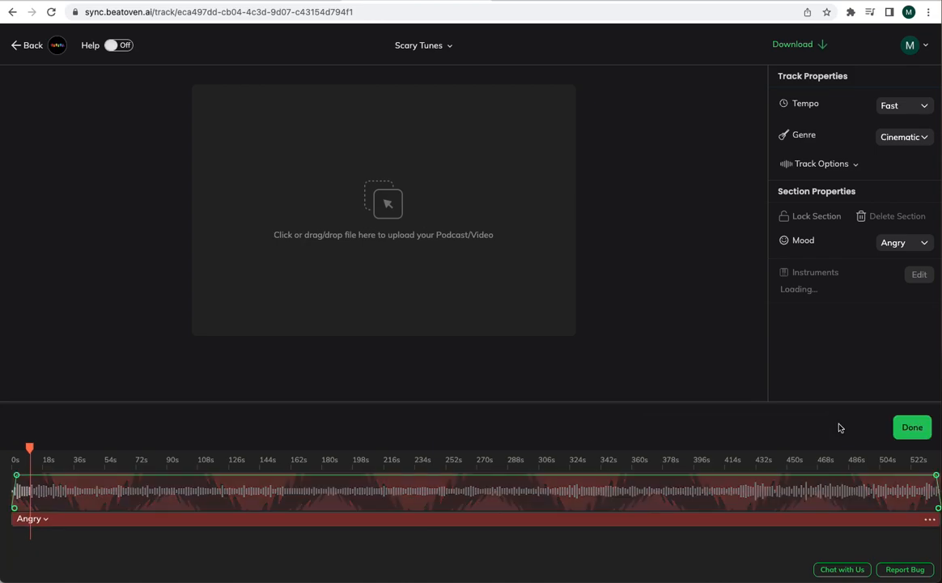
left_click_drag(93, 479, 95, 507)
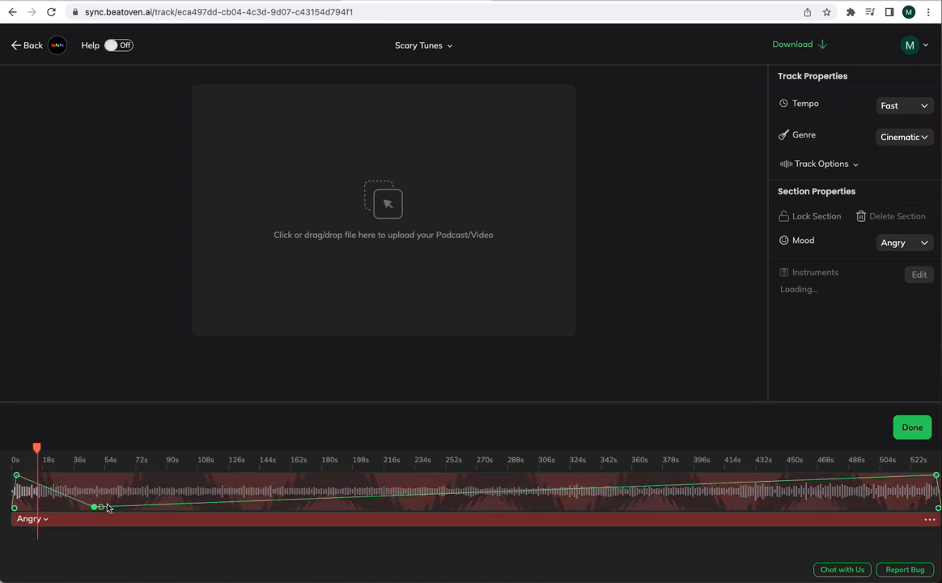
left_click(115, 479)
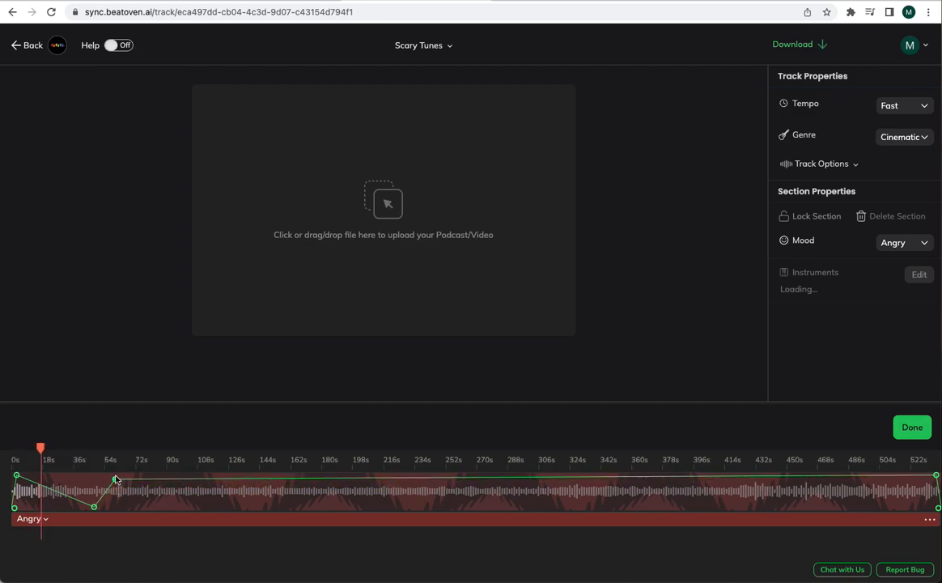
left_click_drag(142, 481, 161, 502)
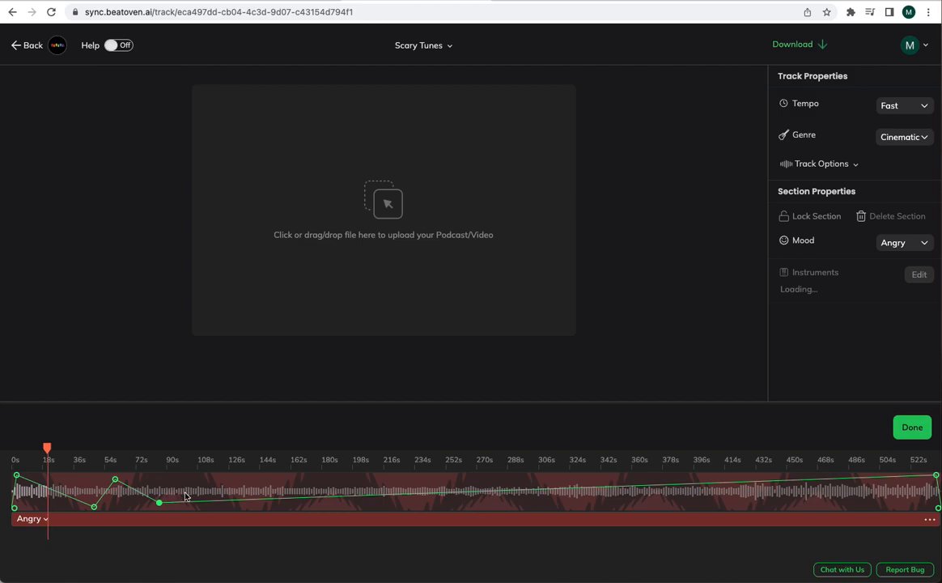
left_click_drag(273, 497, 272, 483)
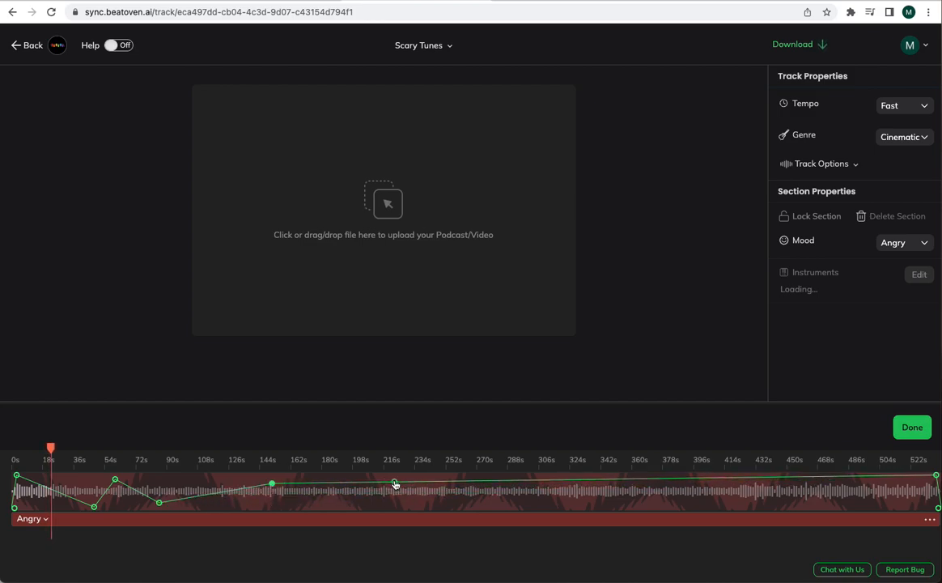
left_click(912, 427)
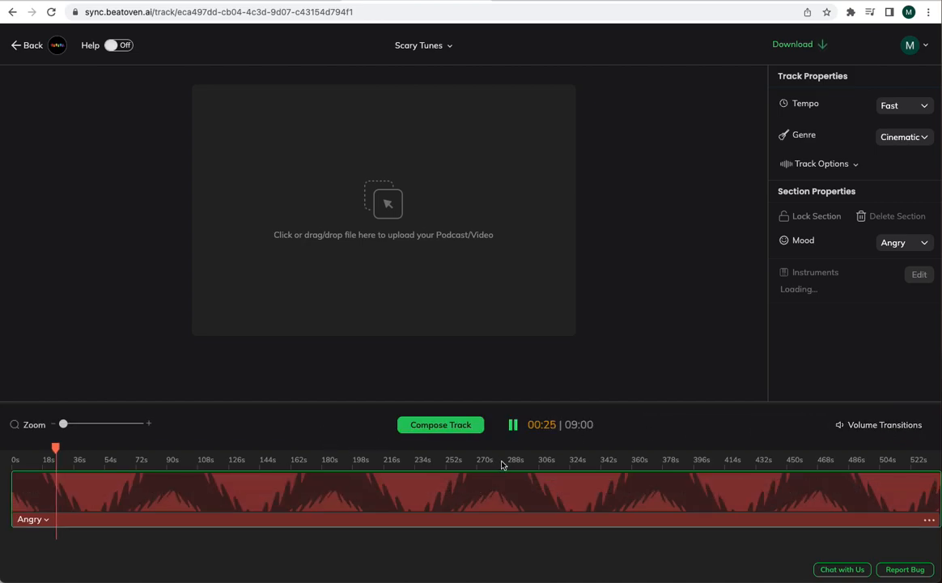
- Play the track from about 04:51 and pause the playback at 04:52
left_click(511, 458)
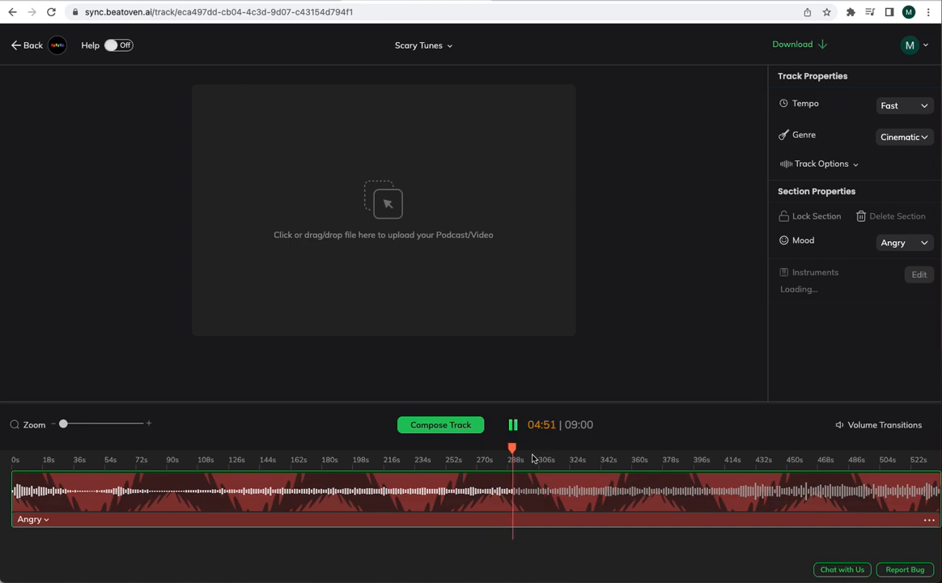
left_click(513, 426)
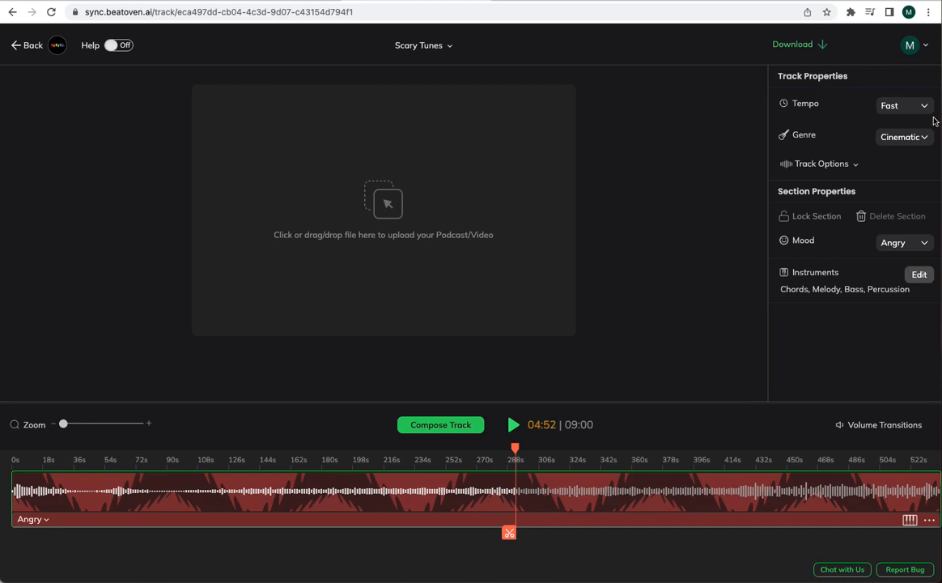
- Listen to the previews of the second, third and fourth alternative track options, and close the options list
left_click(857, 164)
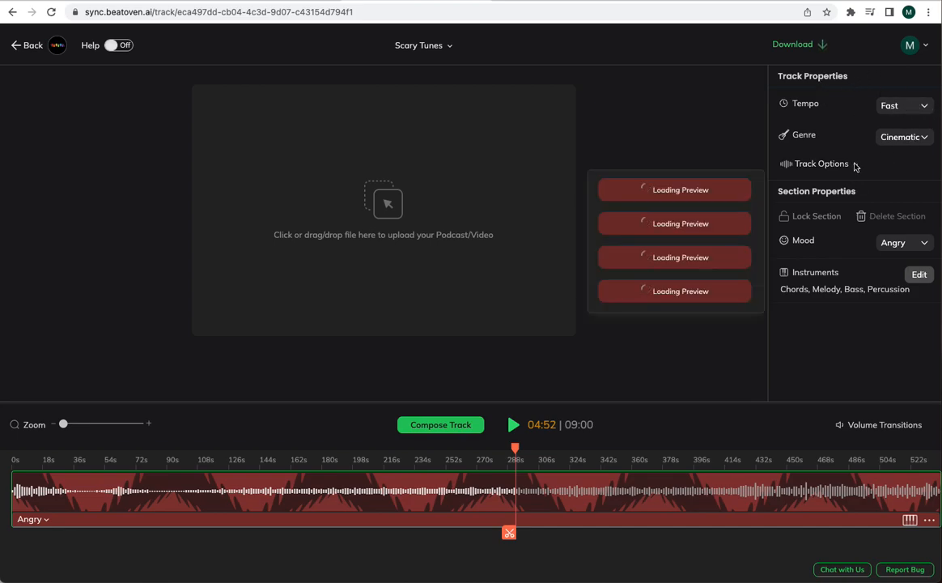
left_click(631, 223)
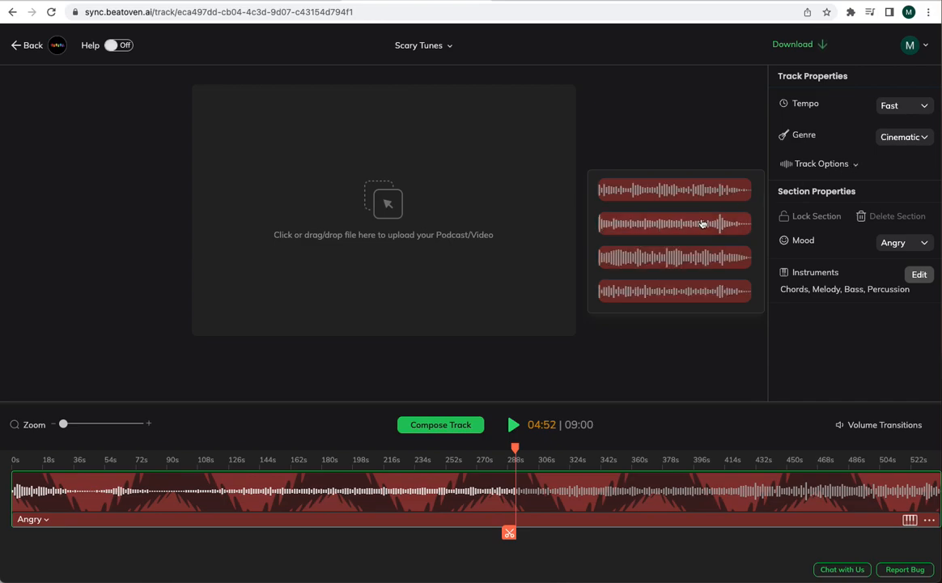
left_click(700, 258)
left_click(692, 291)
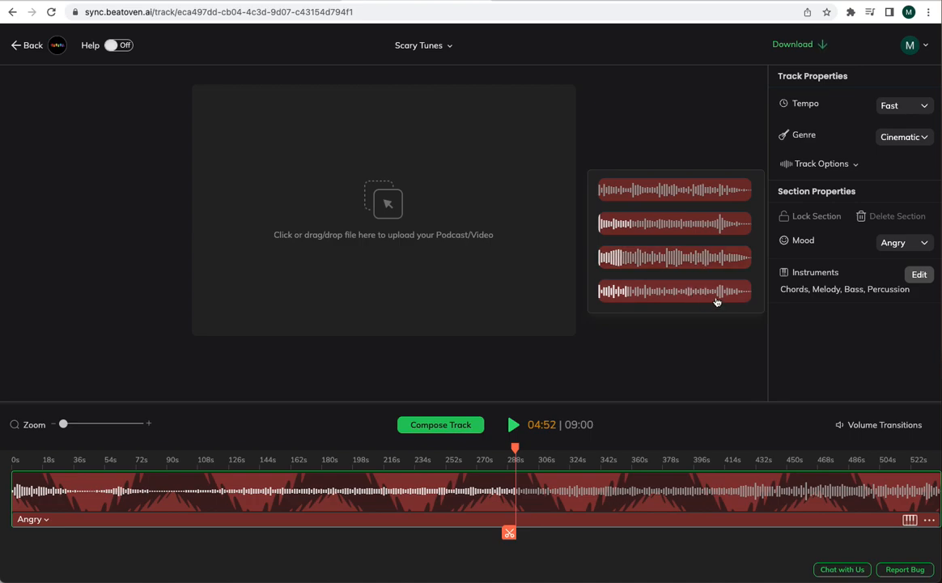
left_click(788, 347)
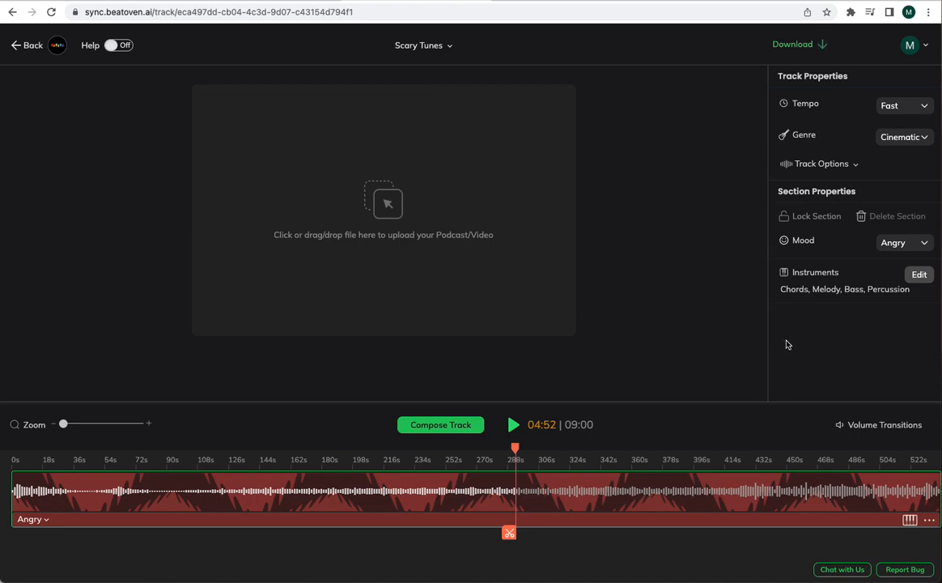
- Look over the emotions offered for the section and the instruments in the track, and return to the track editor
left_click(922, 244)
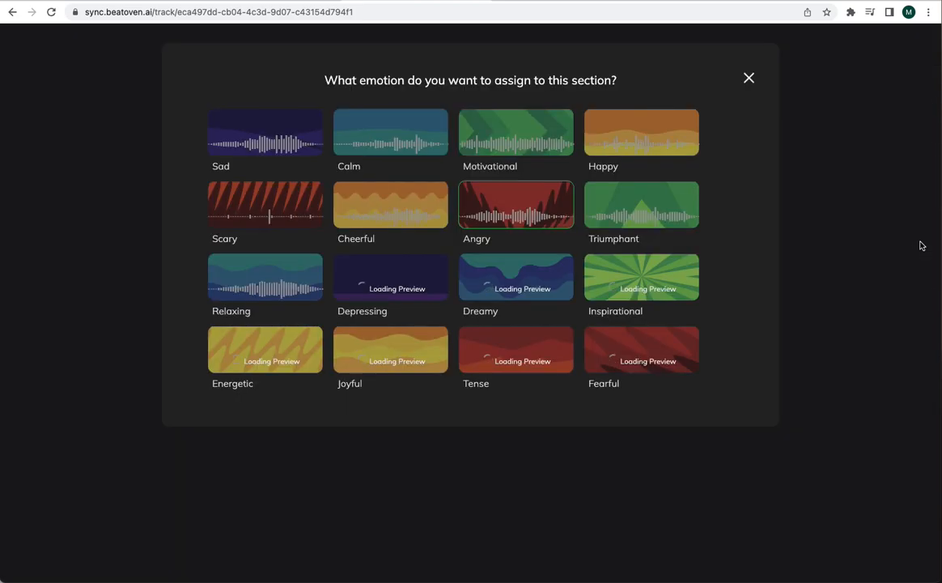
left_click(748, 77)
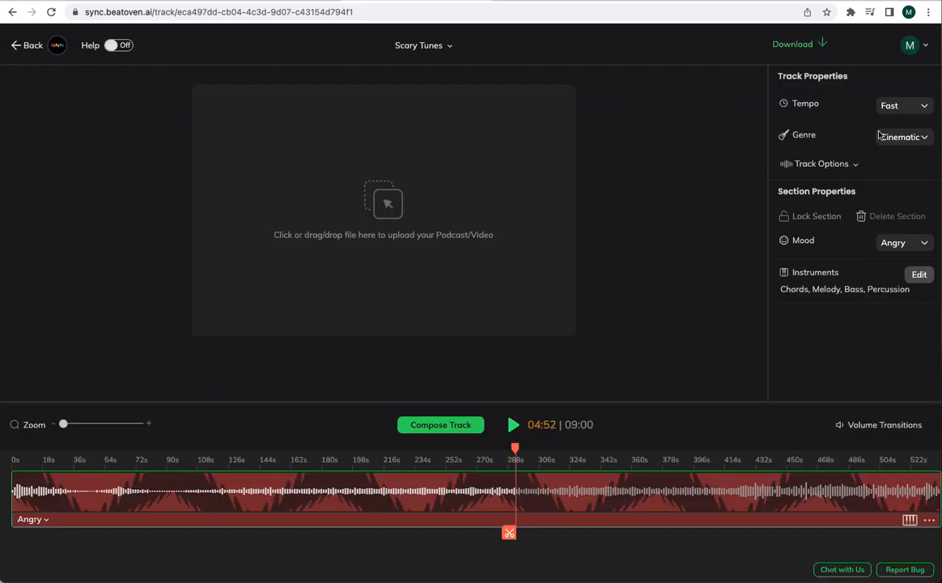
left_click(920, 275)
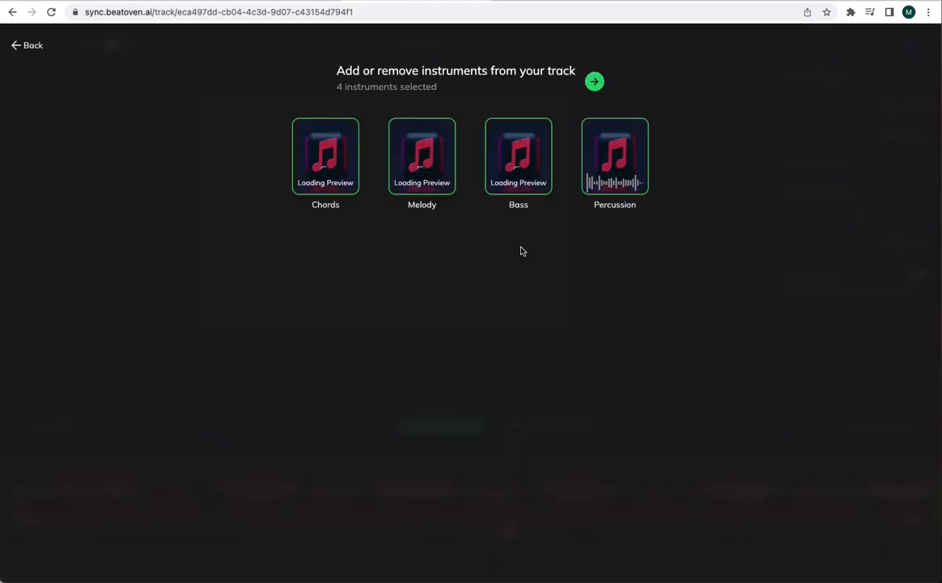
left_click(18, 45)
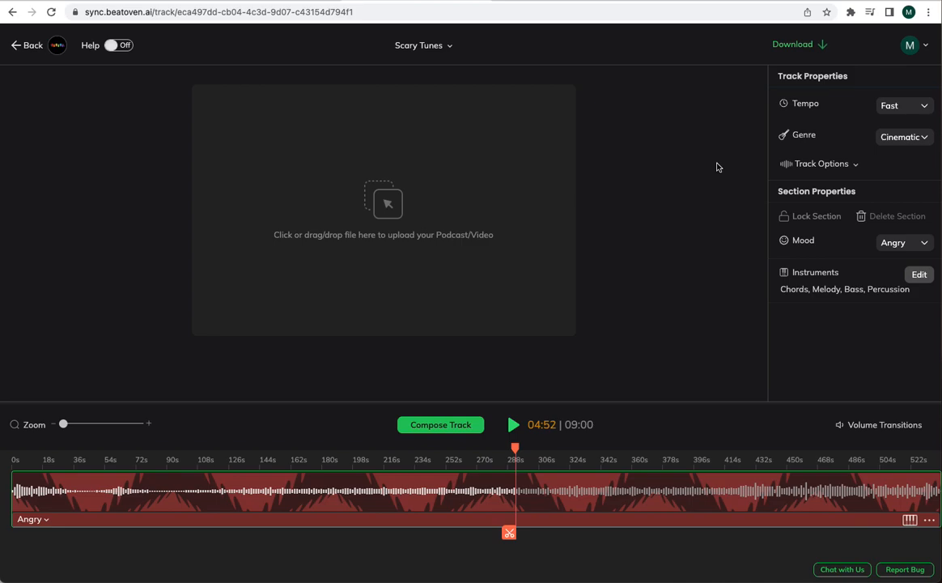
- Download the complete track in MP3 format and open the downloaded file Scary Tunes.mp3
left_click(815, 46)
left_click(751, 140)
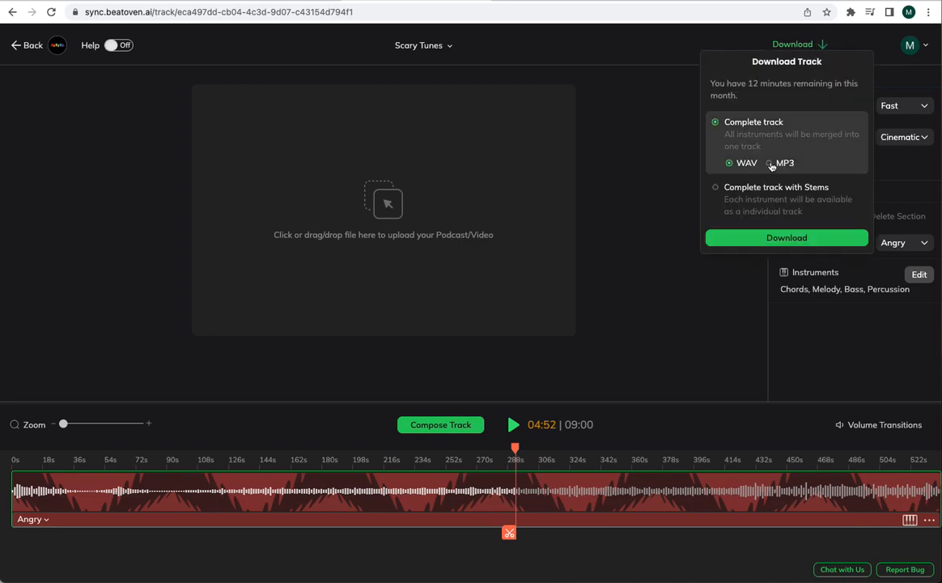
left_click(772, 164)
left_click(809, 237)
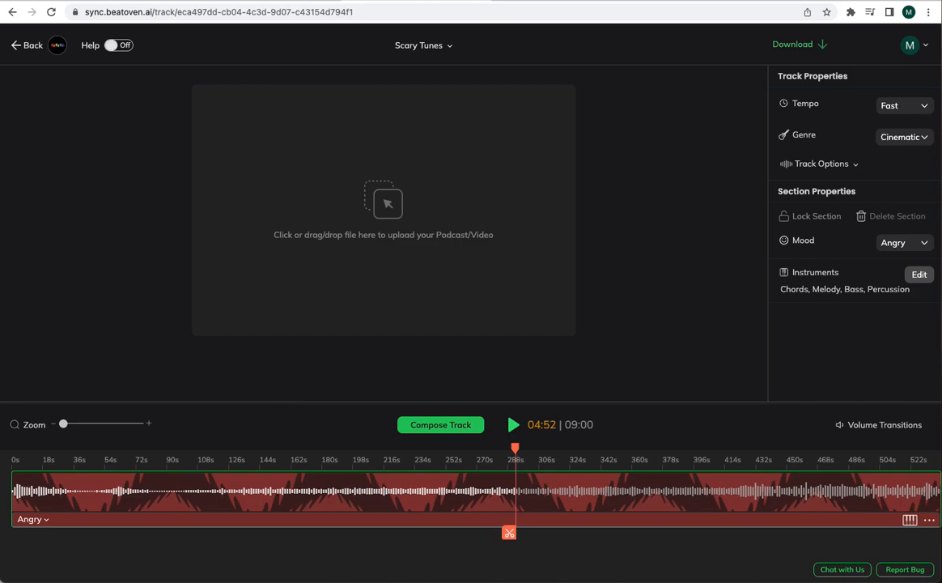
left_click(823, 43)
left_click(768, 163)
left_click(783, 238)
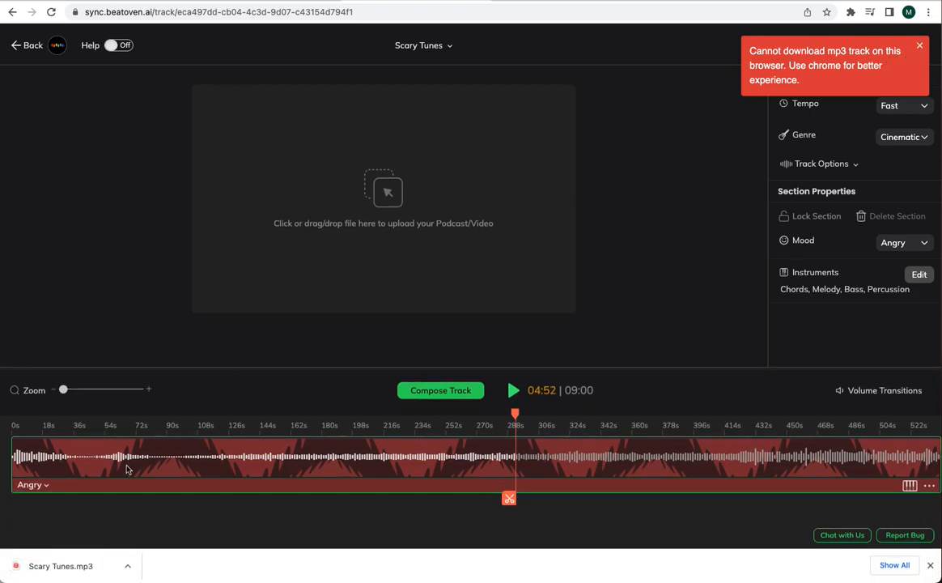
left_click(38, 567)
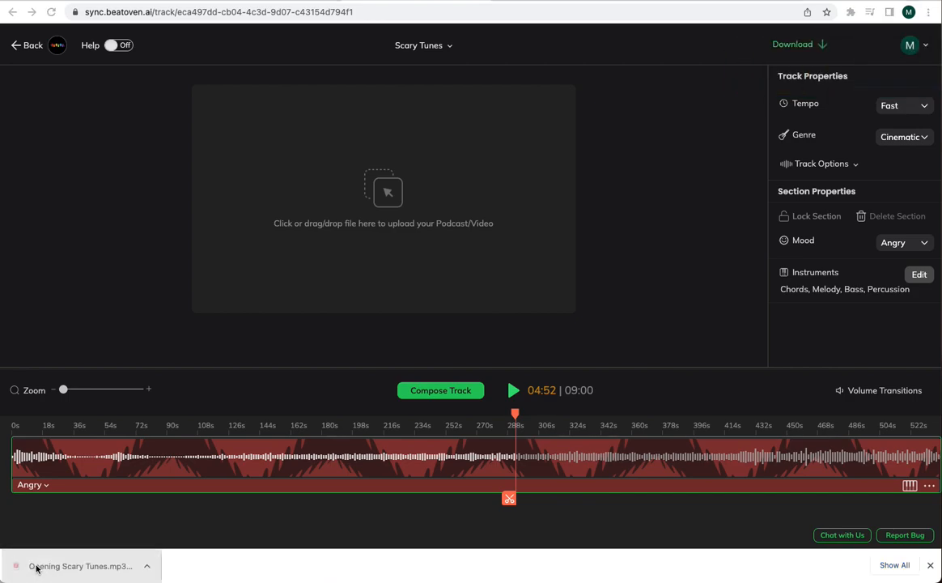